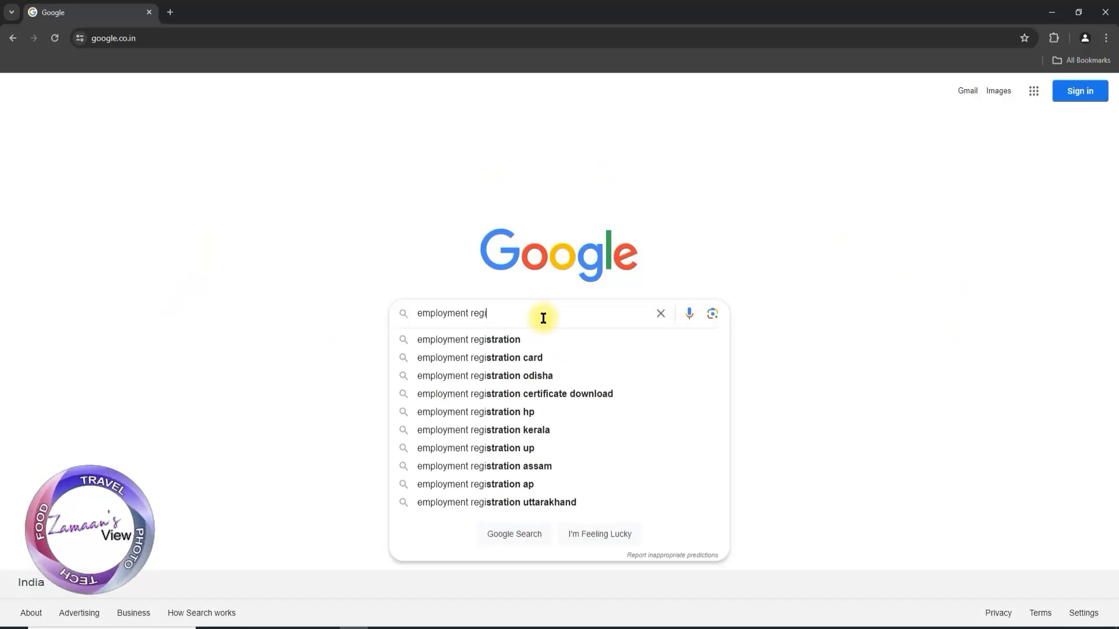
# Complete the web search query as "employment registration tamilnadu" and run the search
pyautogui.write('stration')
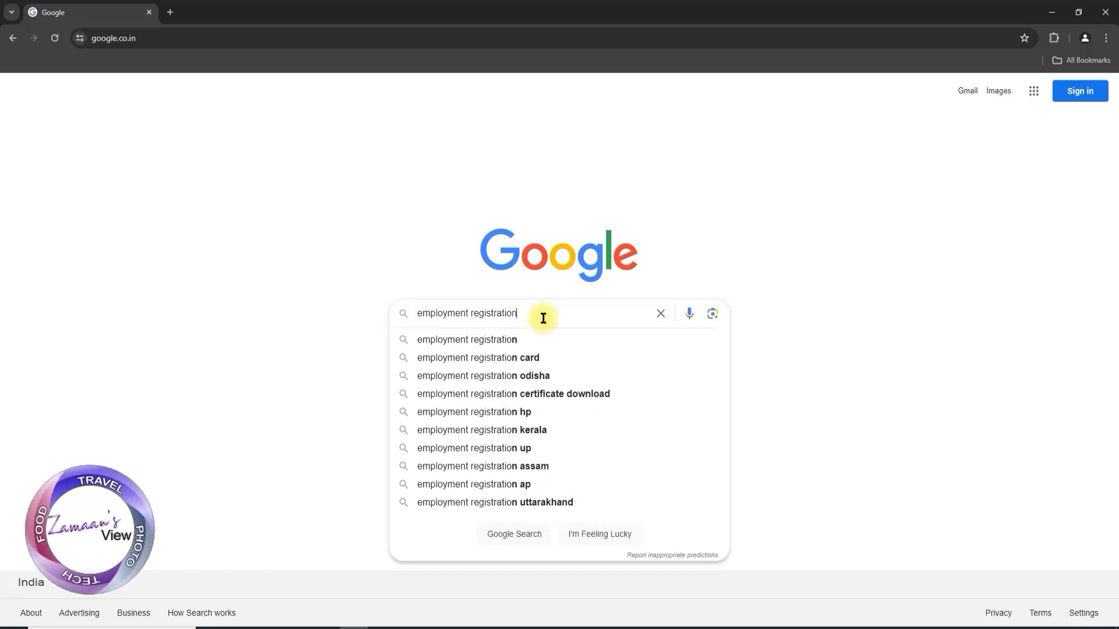
pyautogui.write(' tamilnadu')
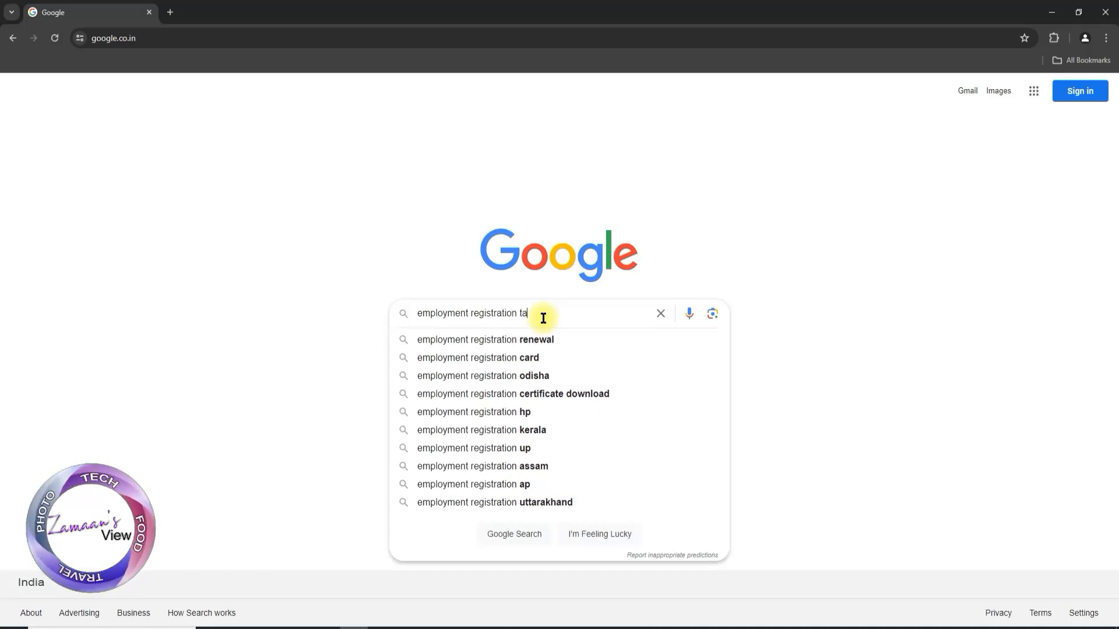
pyautogui.press('Return')
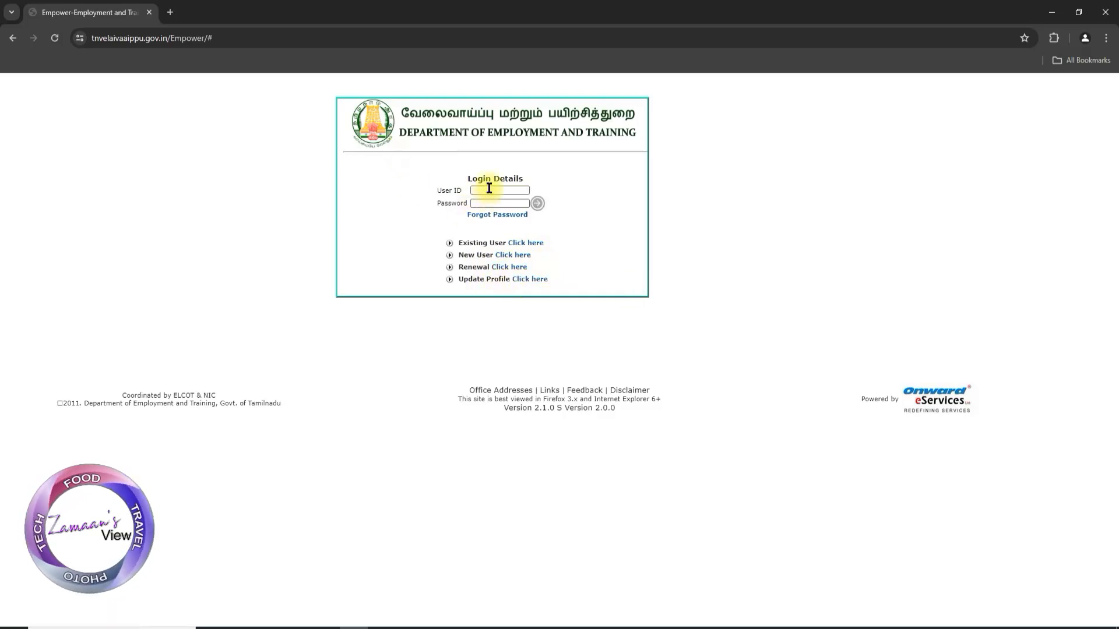
pyautogui.click(489, 189)
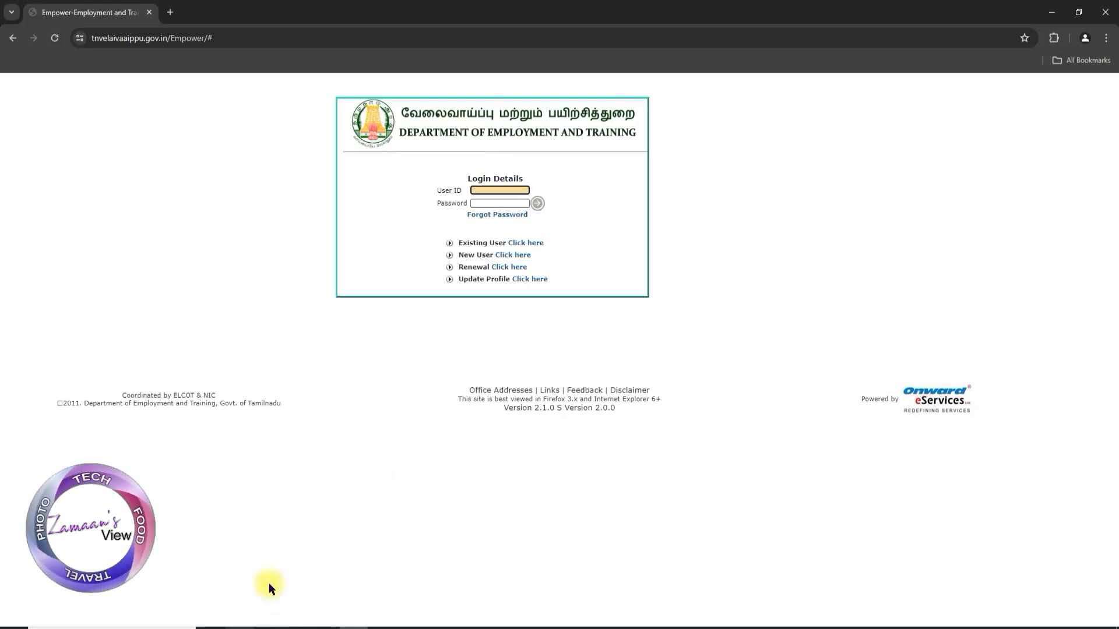
pyautogui.press('Return')
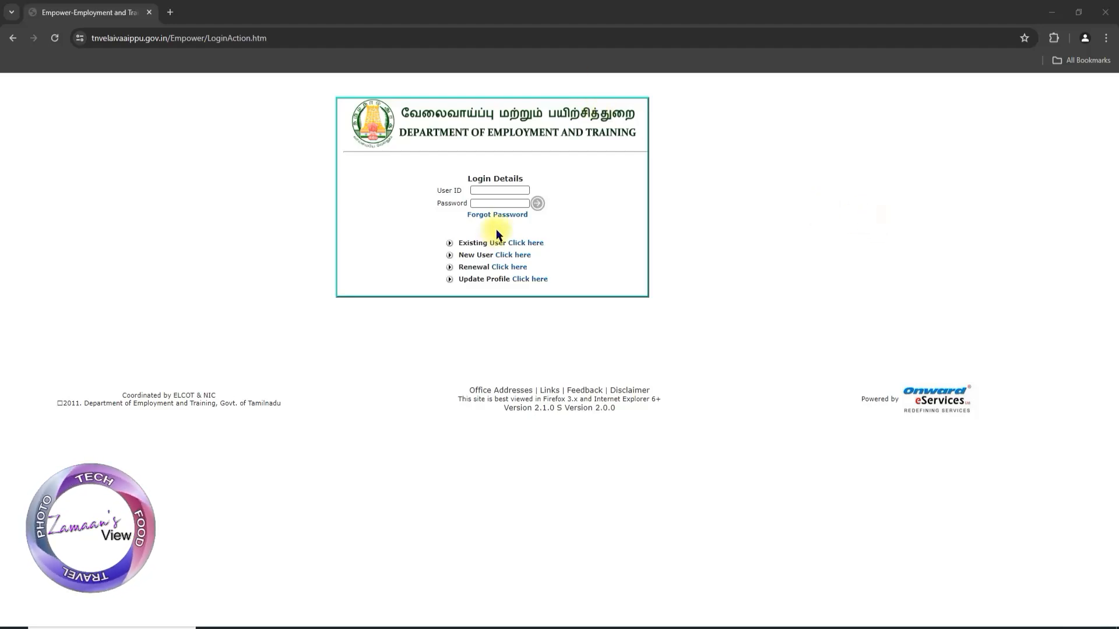
pyautogui.click(492, 189)
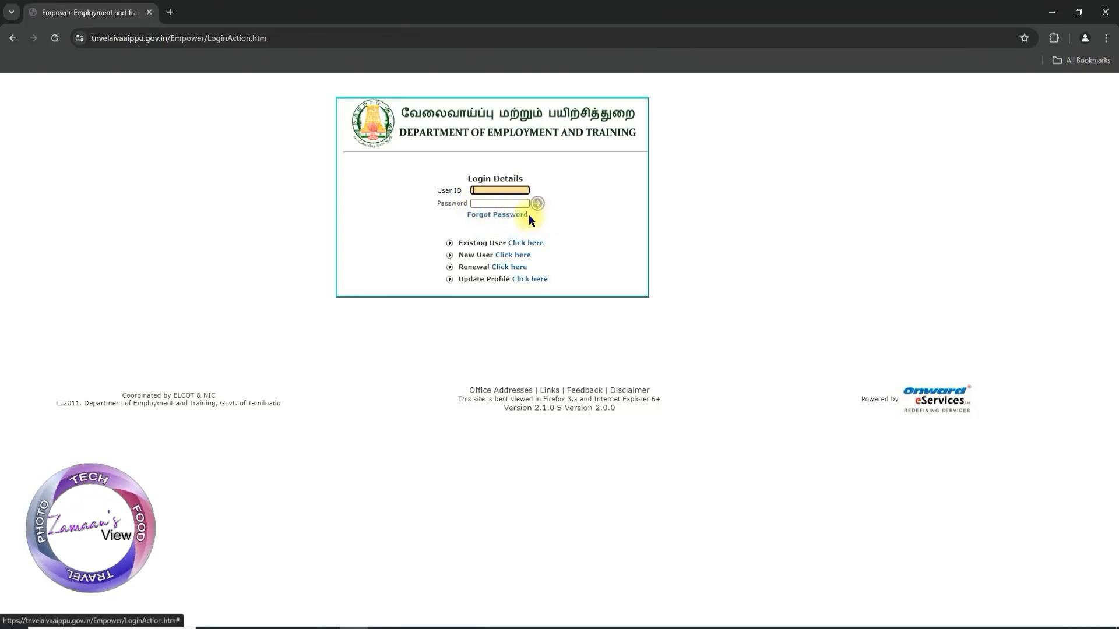
# Examine the forgotten-password form's user ID, date of birth and new password fields, and exit back to the login page
pyautogui.click(506, 218)
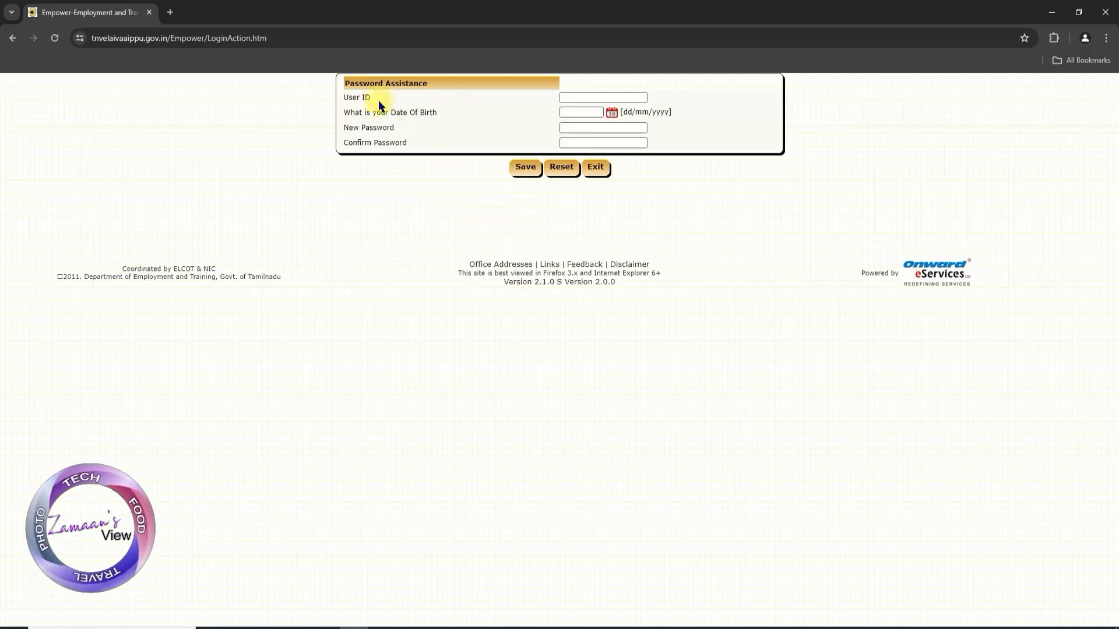
pyautogui.click(568, 97)
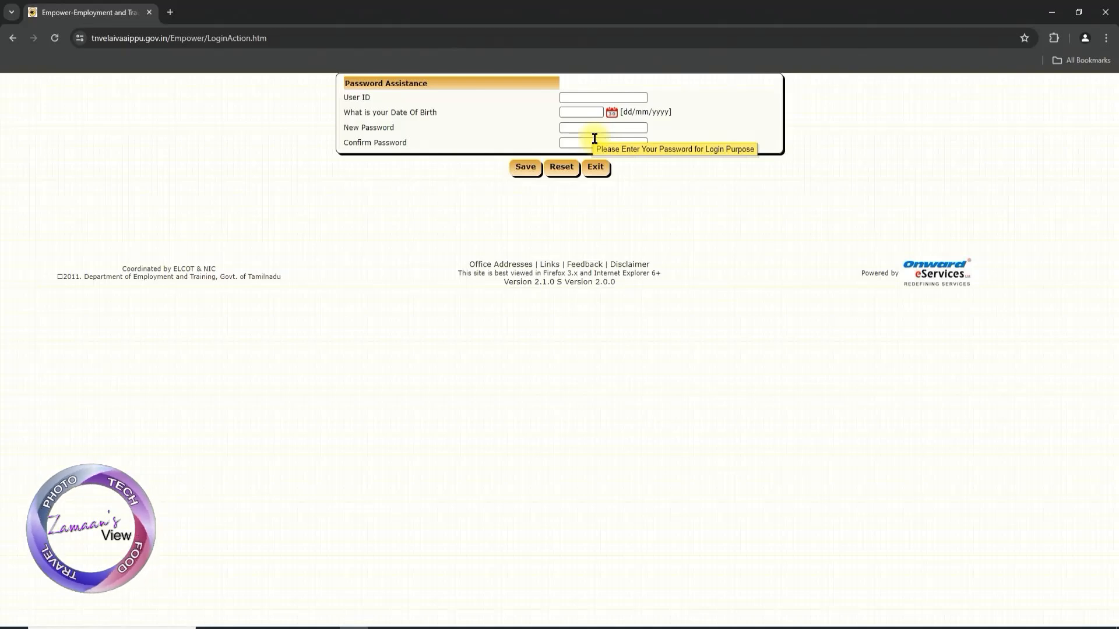
pyautogui.click(533, 171)
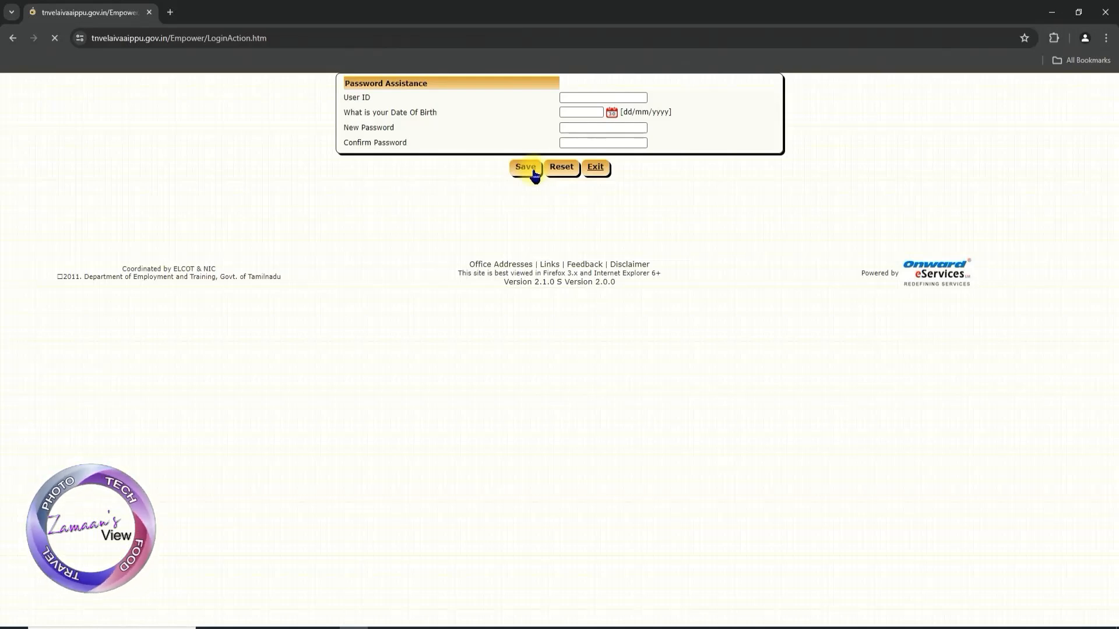
pyautogui.click(600, 172)
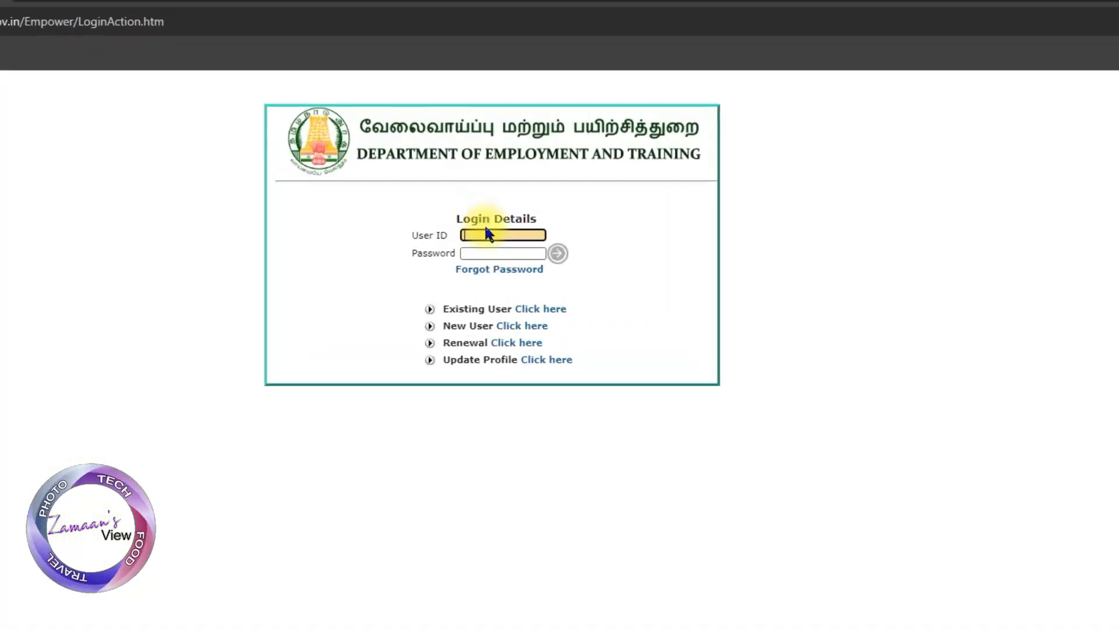
# Log in to the employment portal with the candidate's user ID and account password
pyautogui.hotkey('ctrl', 'v')
pyautogui.click(481, 305)
pyautogui.write('*******')
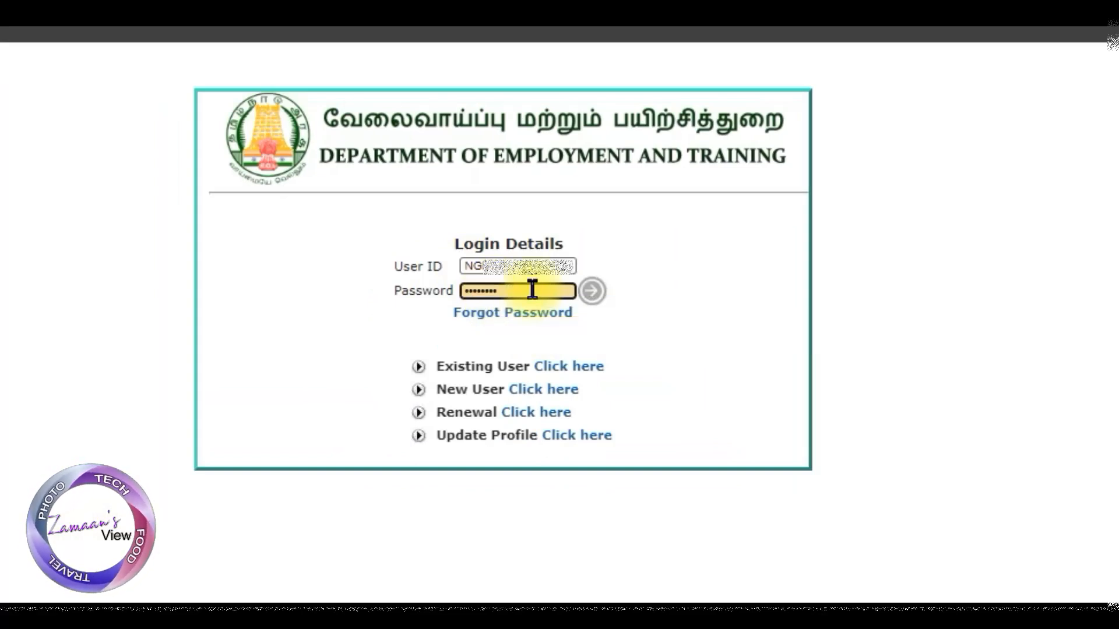
pyautogui.click(591, 290)
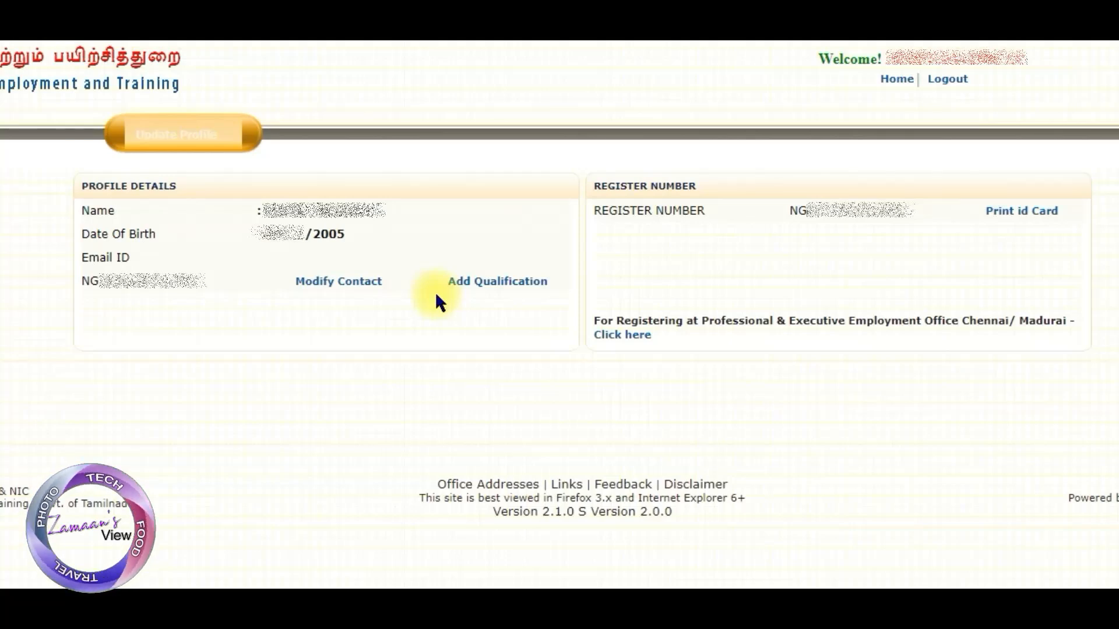
# Open the profile's Add Qualification form and choose HSC as the qualification
pyautogui.click(337, 284)
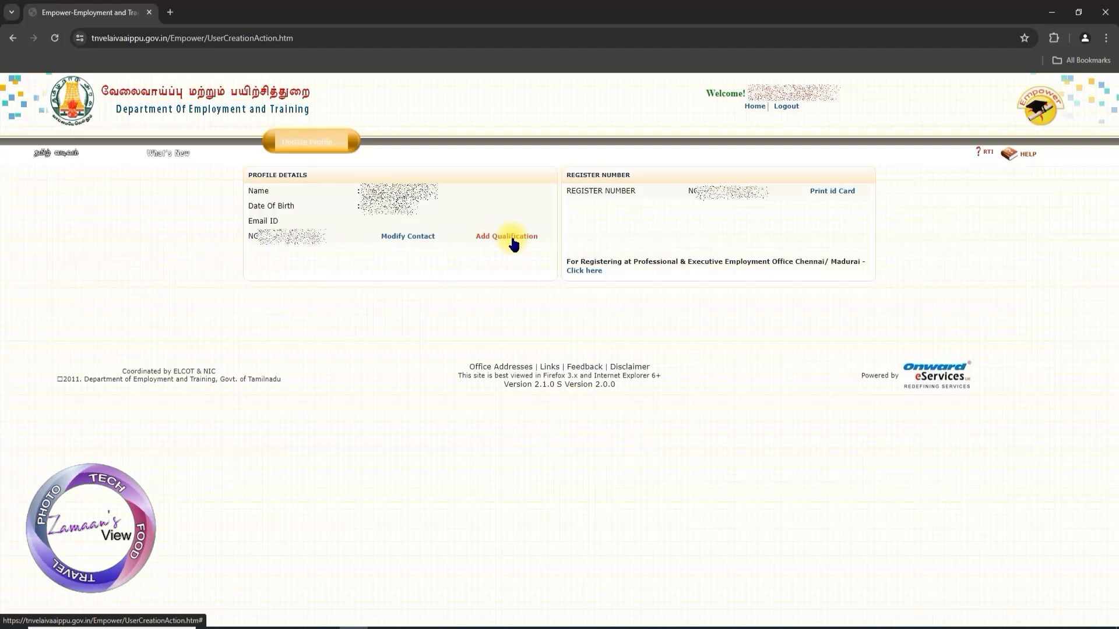
pyautogui.click(513, 242)
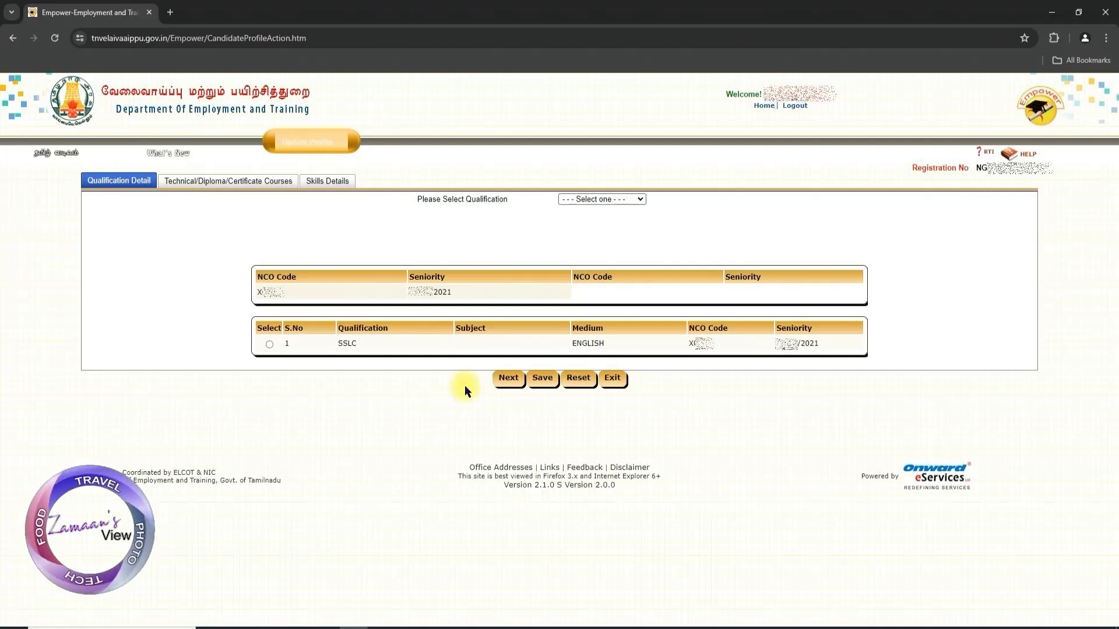
pyautogui.click(640, 200)
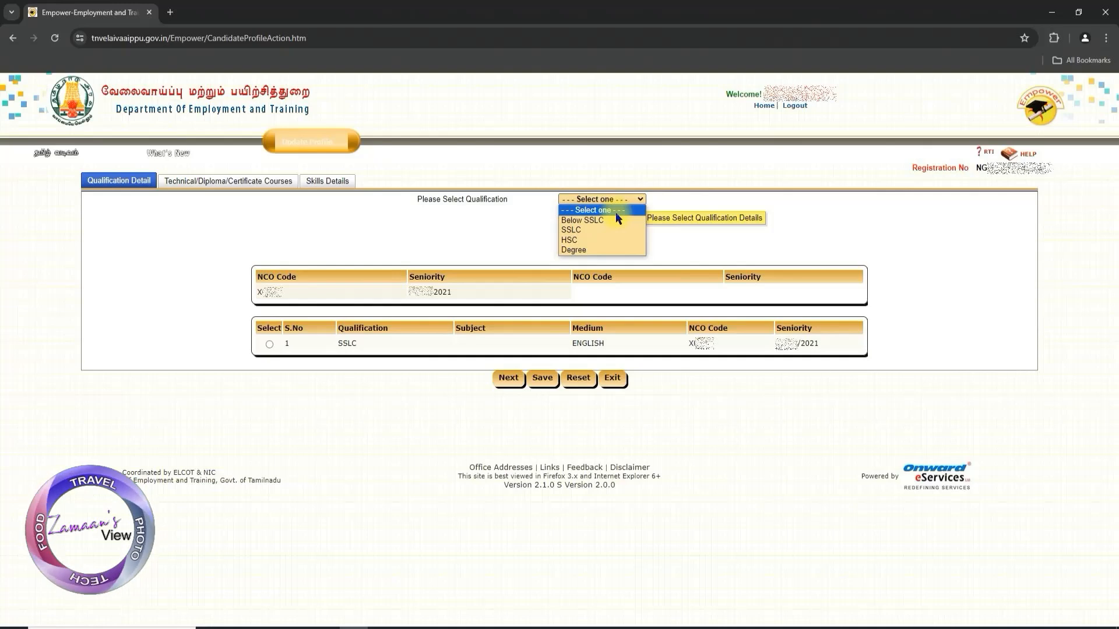
pyautogui.click(588, 241)
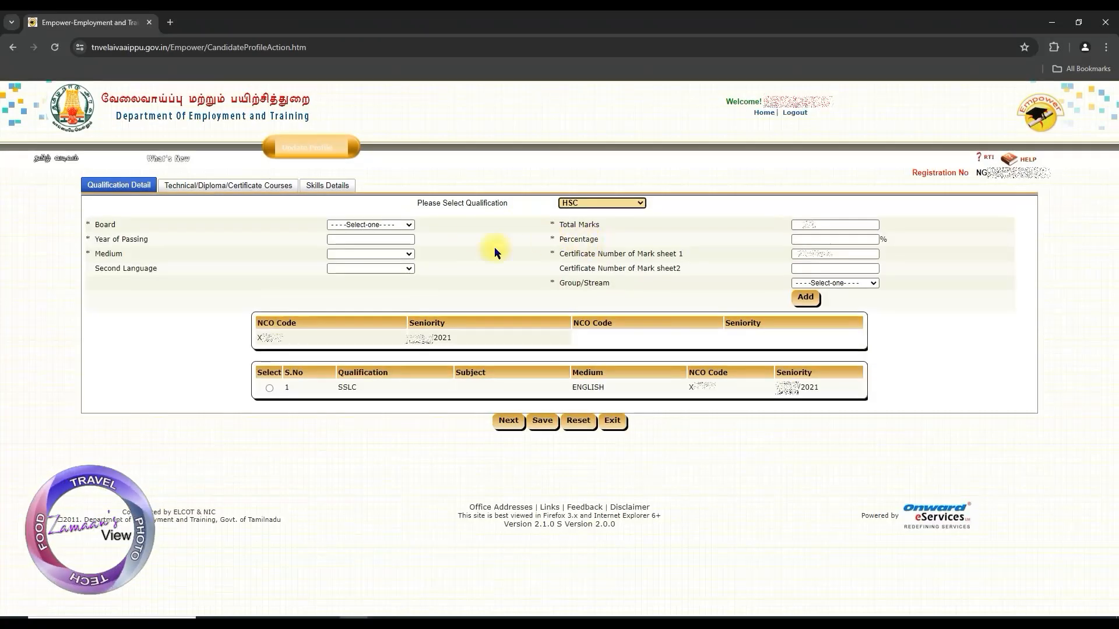
# Set the HSC board to State, year of passing to 2023, medium to English and second language to Tamil
pyautogui.click(409, 227)
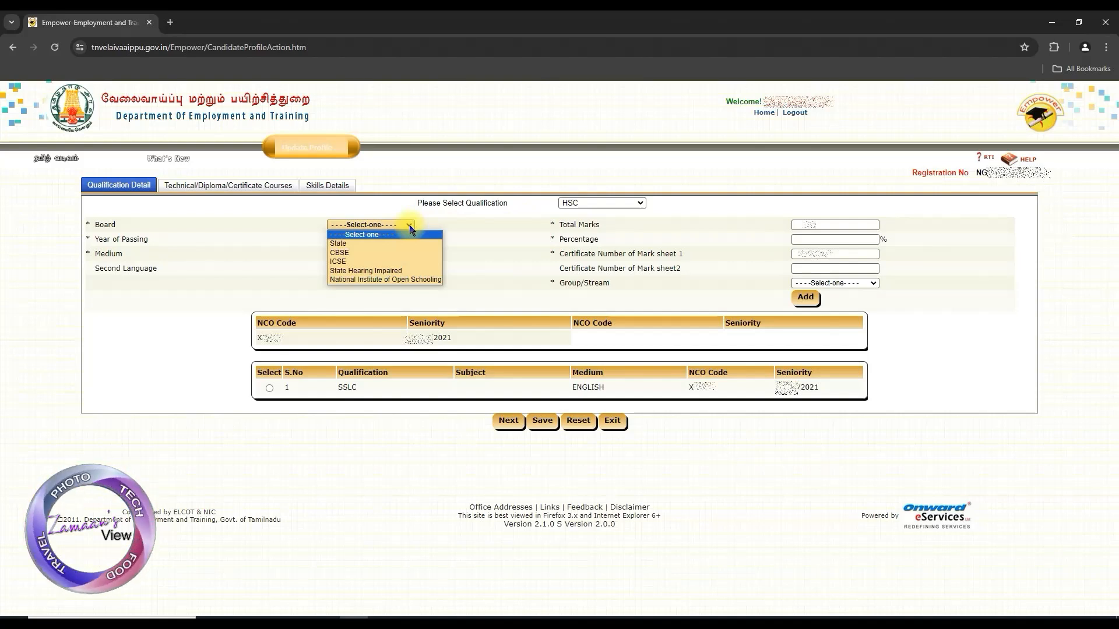
pyautogui.click(360, 244)
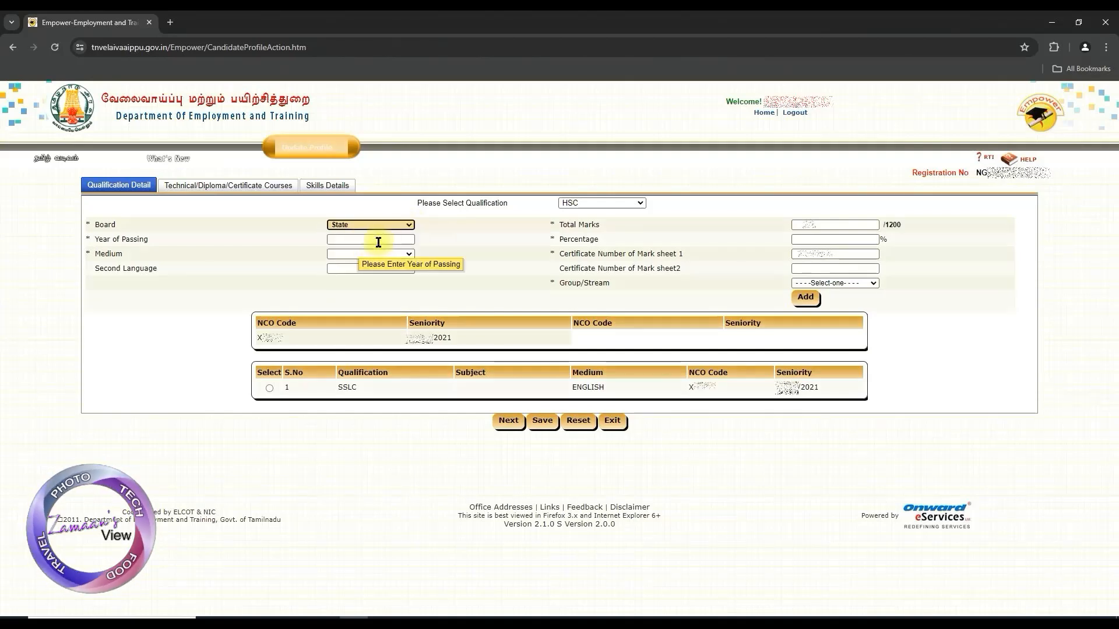
pyautogui.click(387, 239)
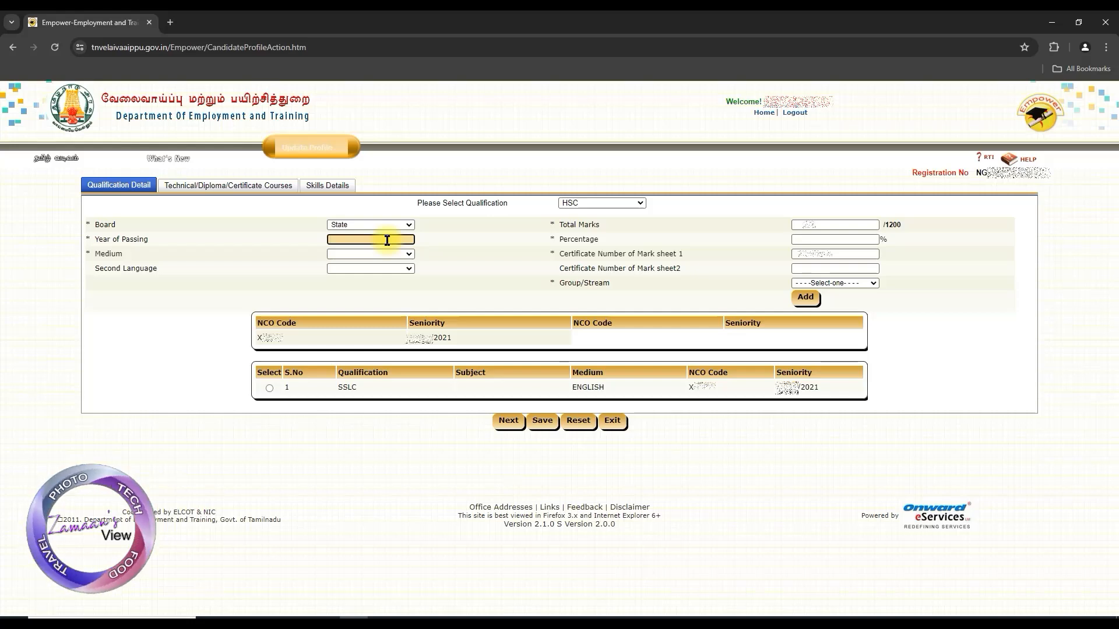
pyautogui.write('2023')
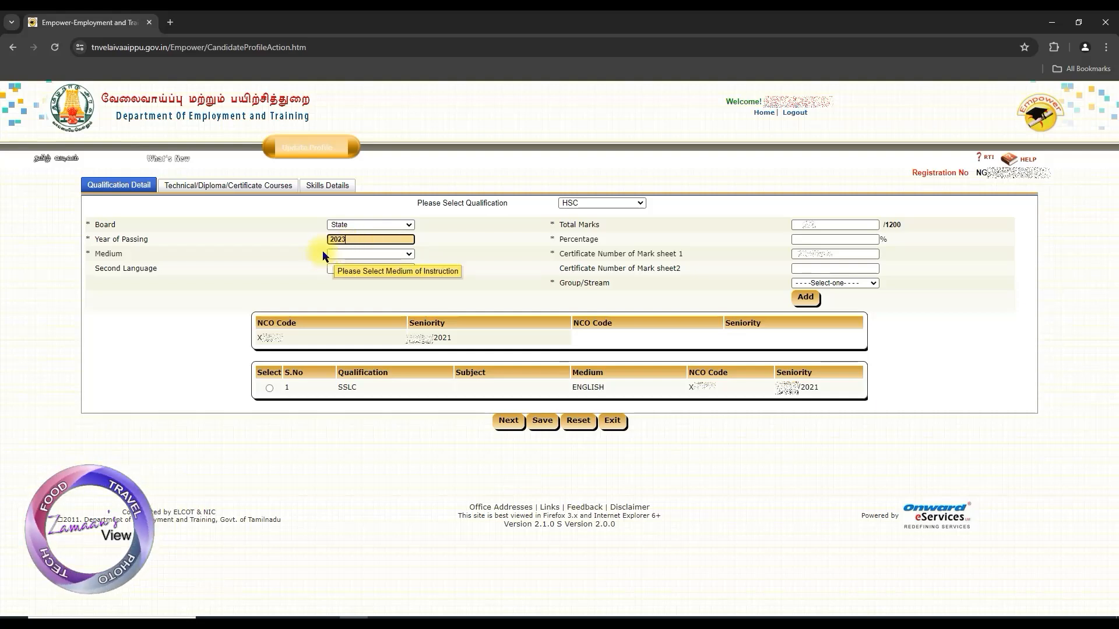
pyautogui.click(413, 257)
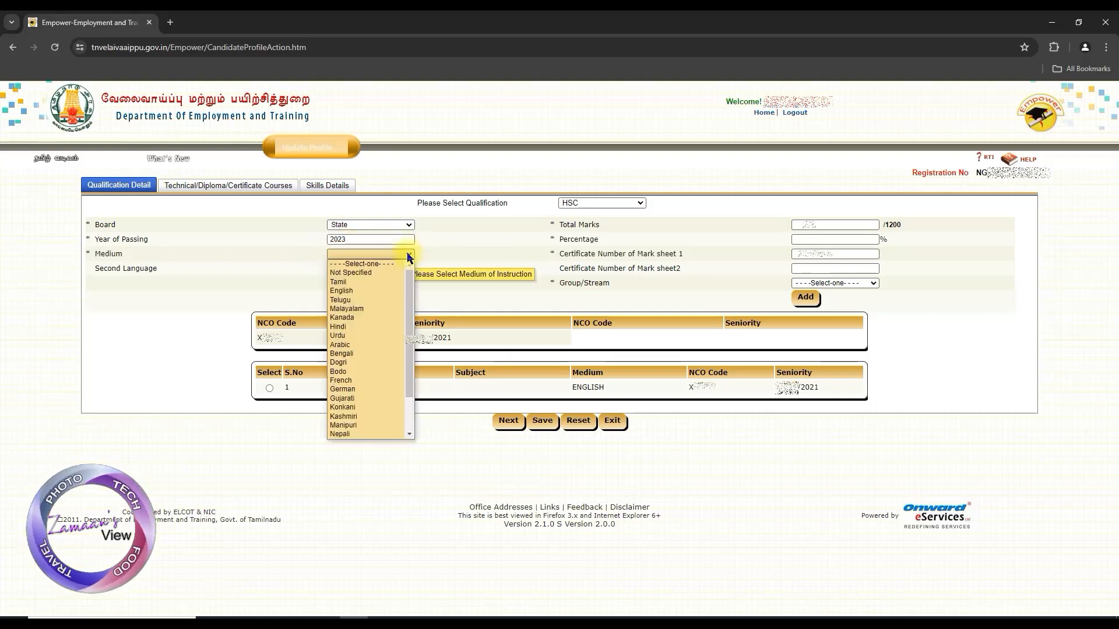
pyautogui.click(357, 291)
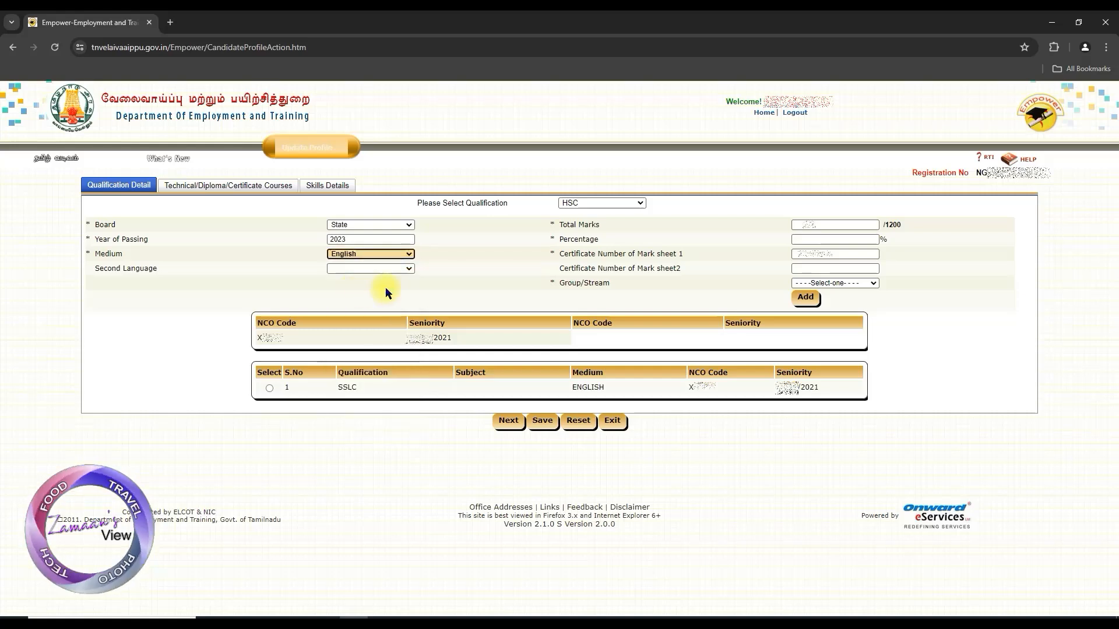
pyautogui.click(408, 269)
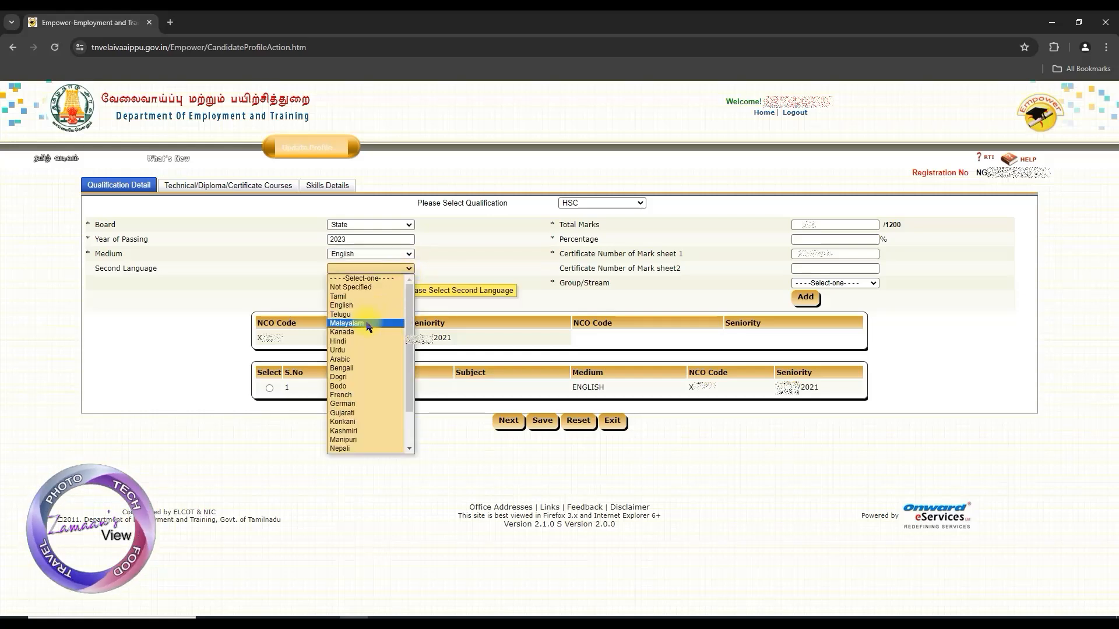
pyautogui.click(350, 296)
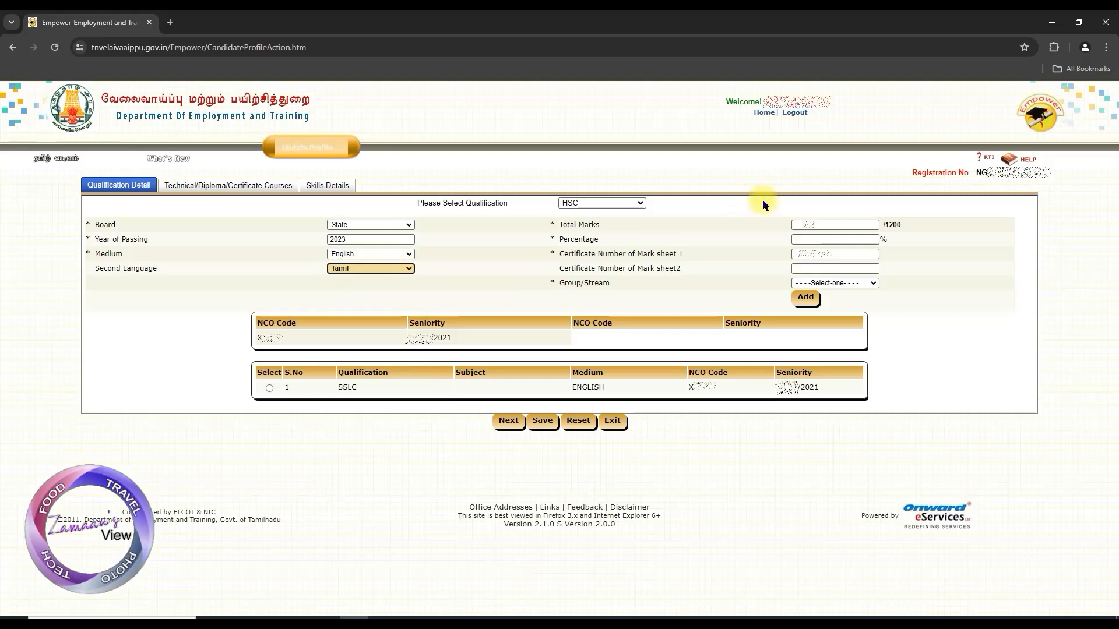
# Fill in the HSC total marks, a percentage of 88.50 and the certificate number of mark sheet 1
pyautogui.click(815, 226)
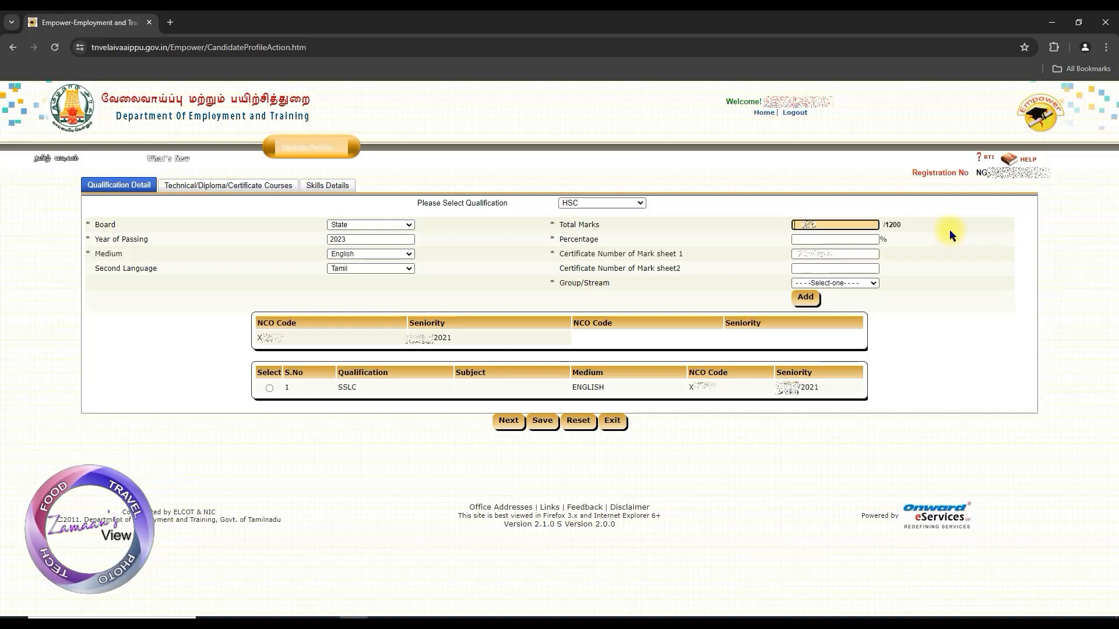
pyautogui.write('0')
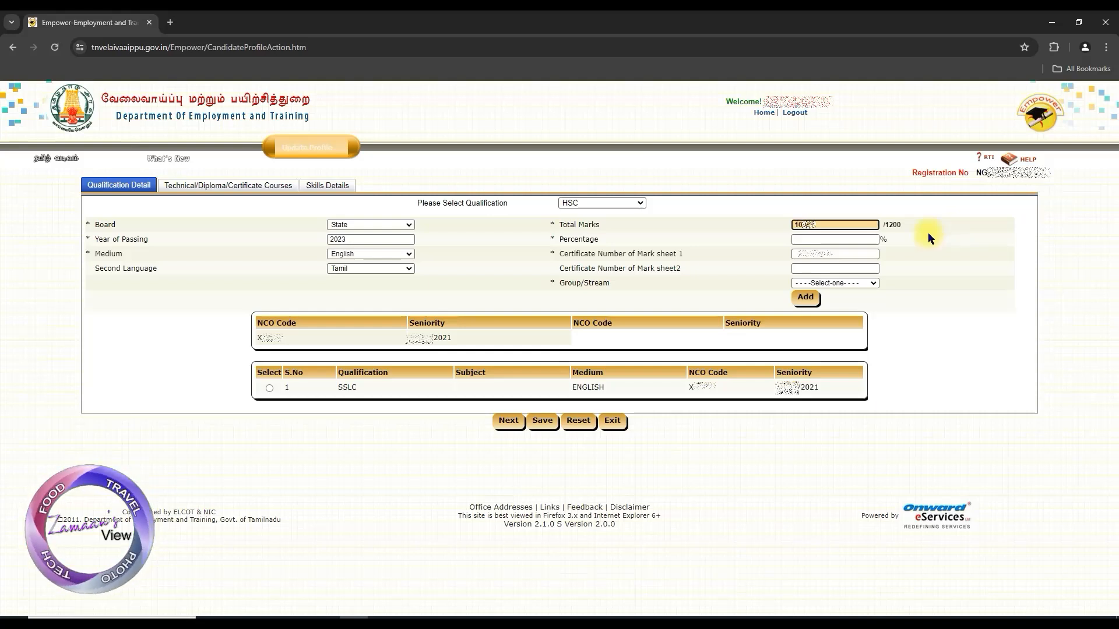
pyautogui.click(839, 239)
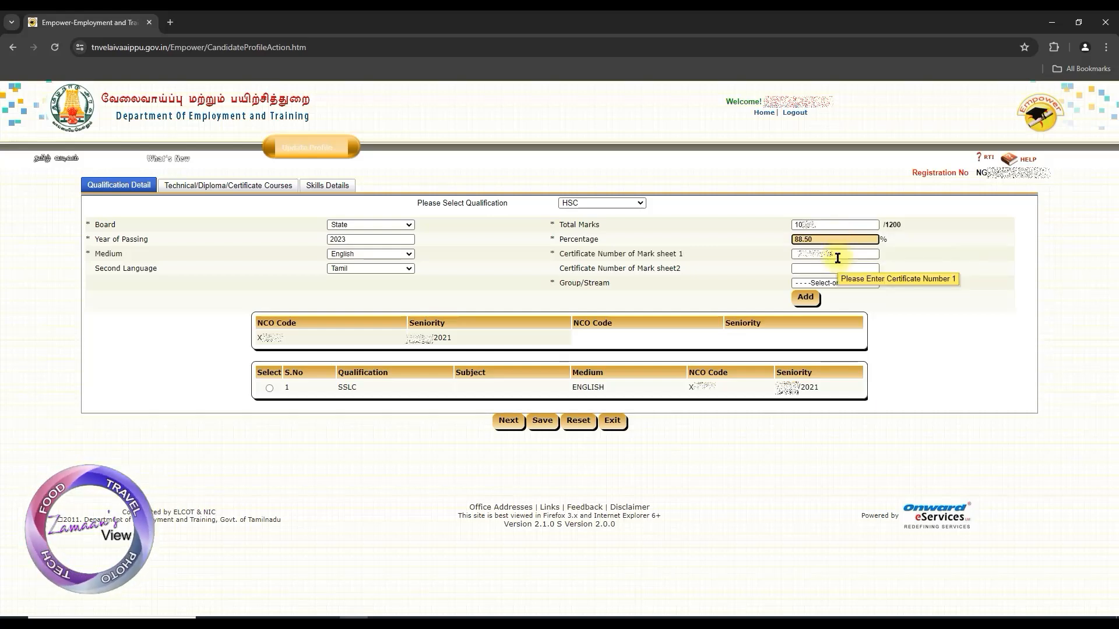
pyautogui.click(837, 255)
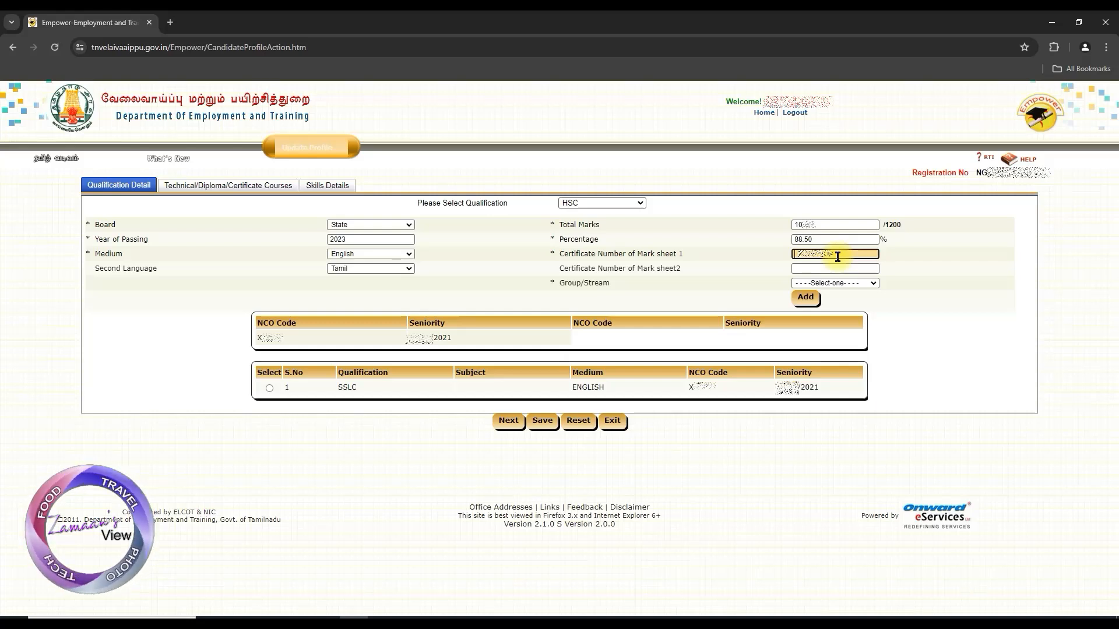
pyautogui.write('3')
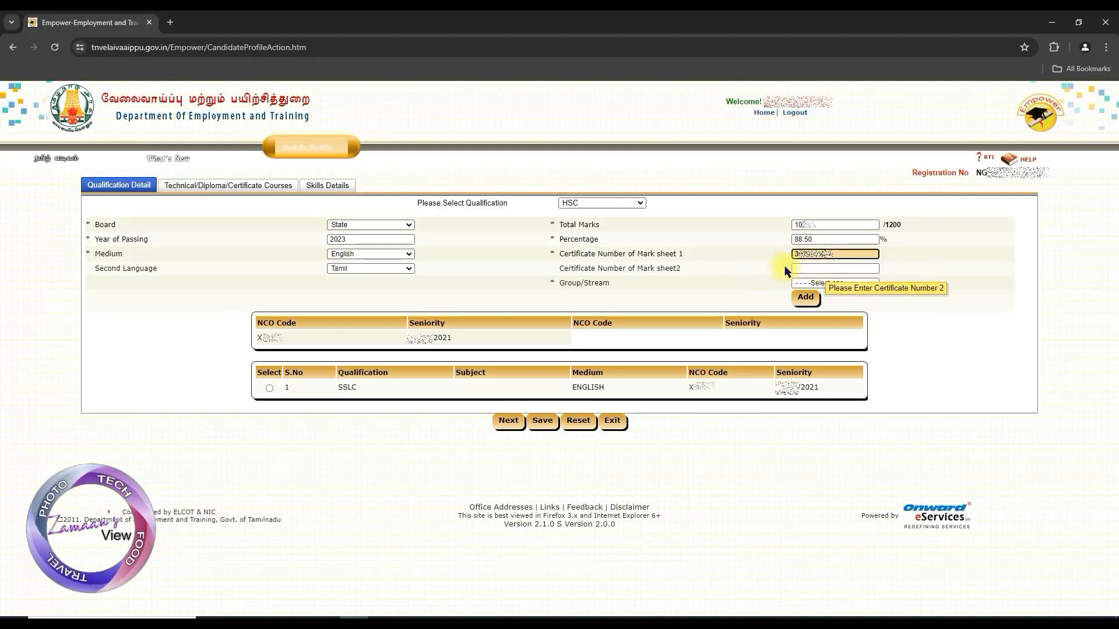
# Set the HSC group/stream to Group3 and add the qualification to the list
pyautogui.click(874, 282)
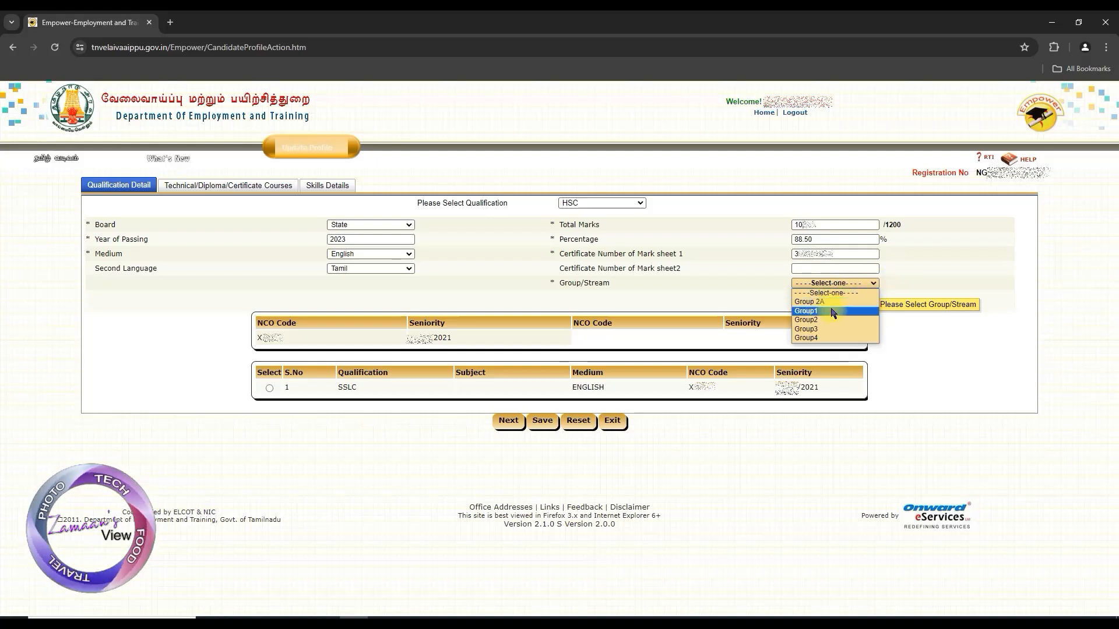
pyautogui.click(864, 330)
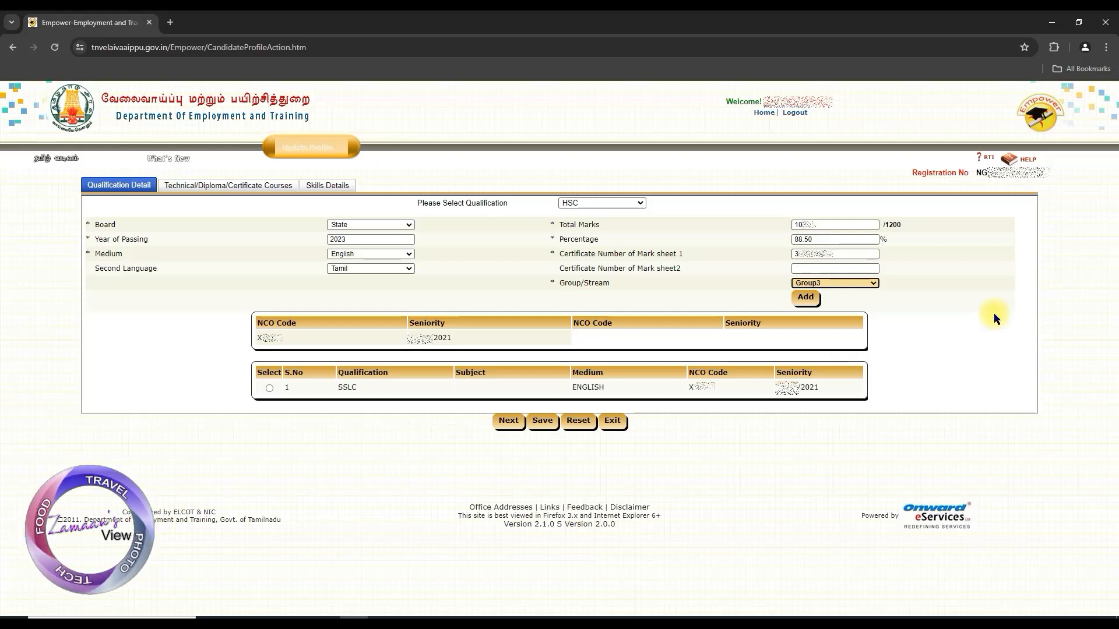
pyautogui.click(808, 301)
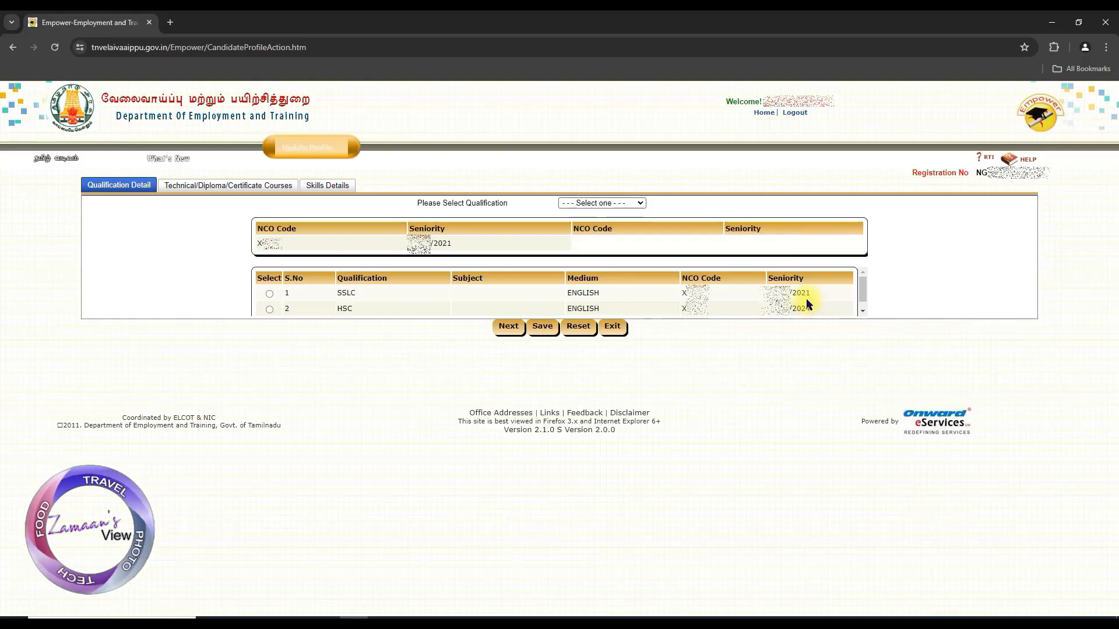
# Save the updated qualifications, review the personal, contact and qualification details in the profile summary, and continue
pyautogui.click(542, 328)
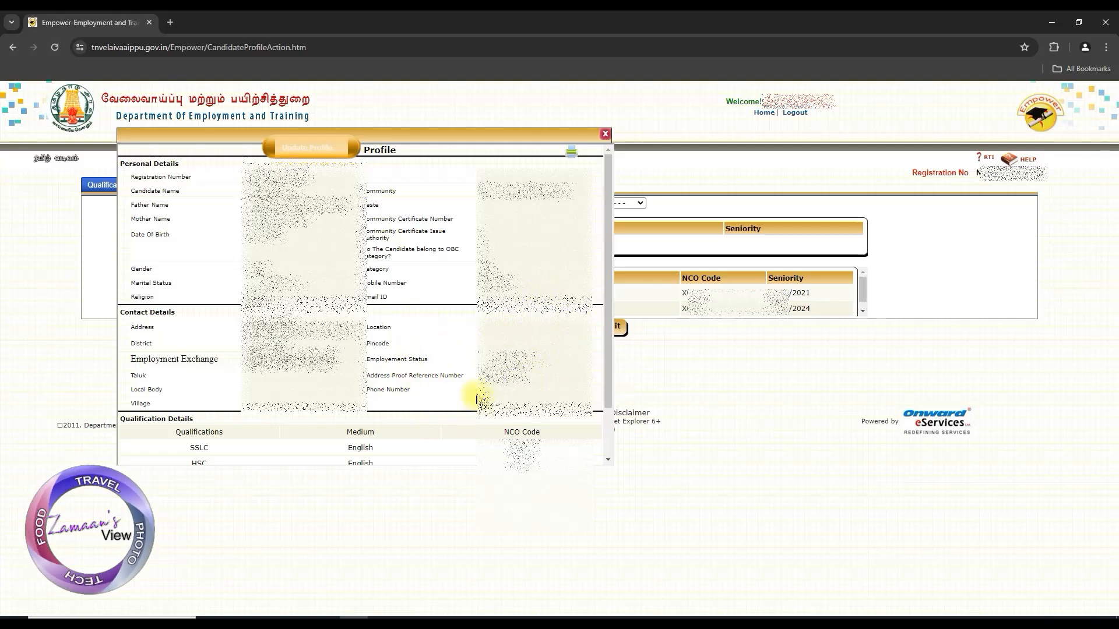
pyautogui.scroll(-3, 478, 388)
pyautogui.scroll(4, 486, 362)
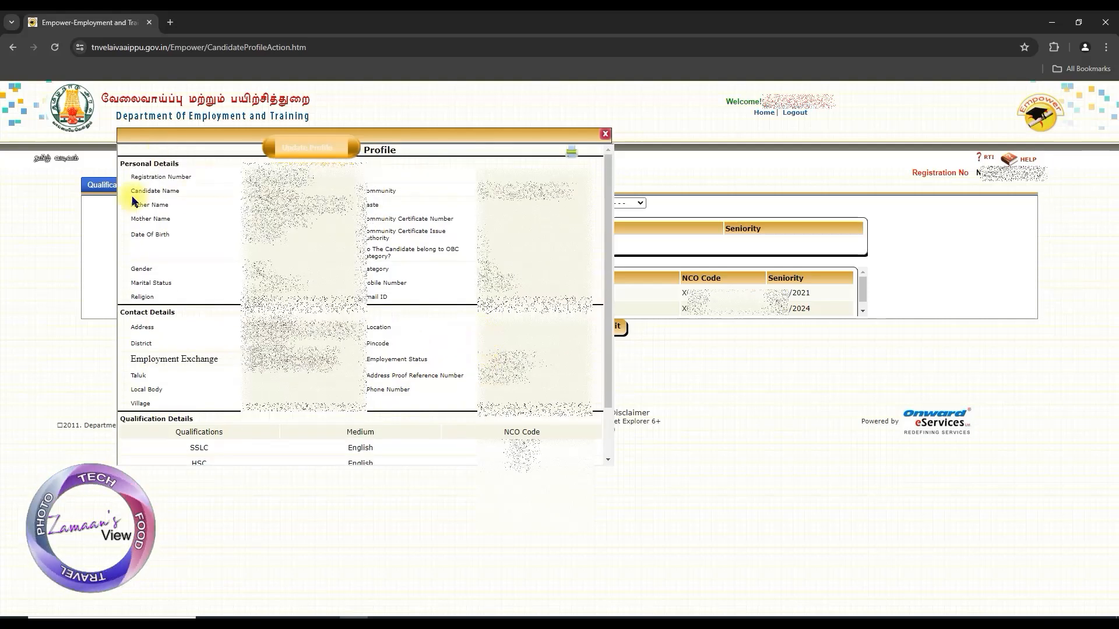
pyautogui.scroll(-3, 242, 386)
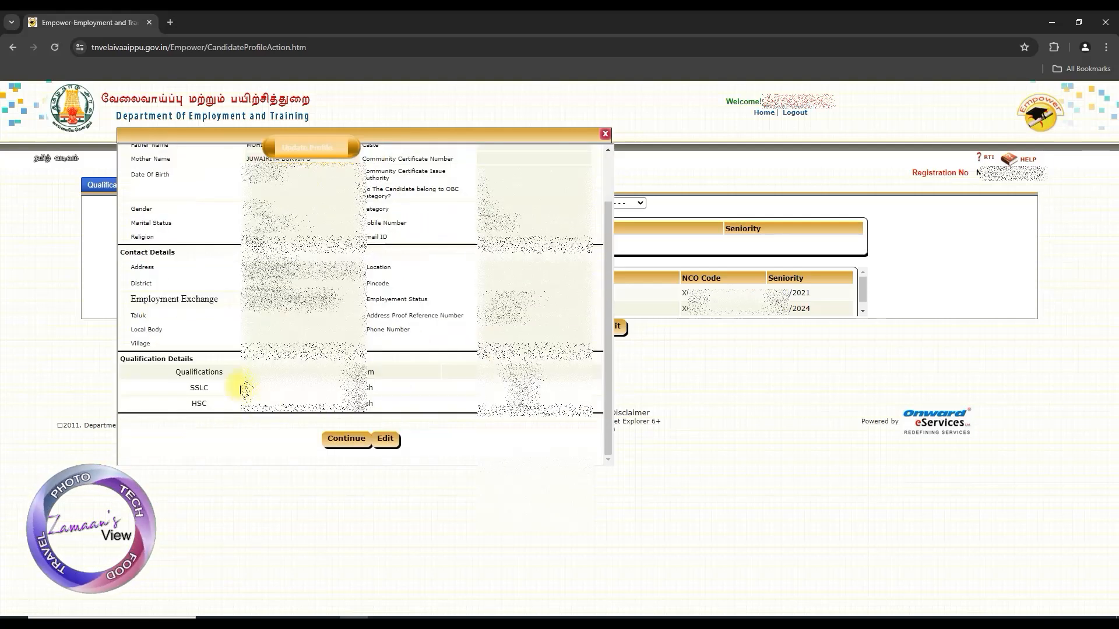
pyautogui.click(347, 440)
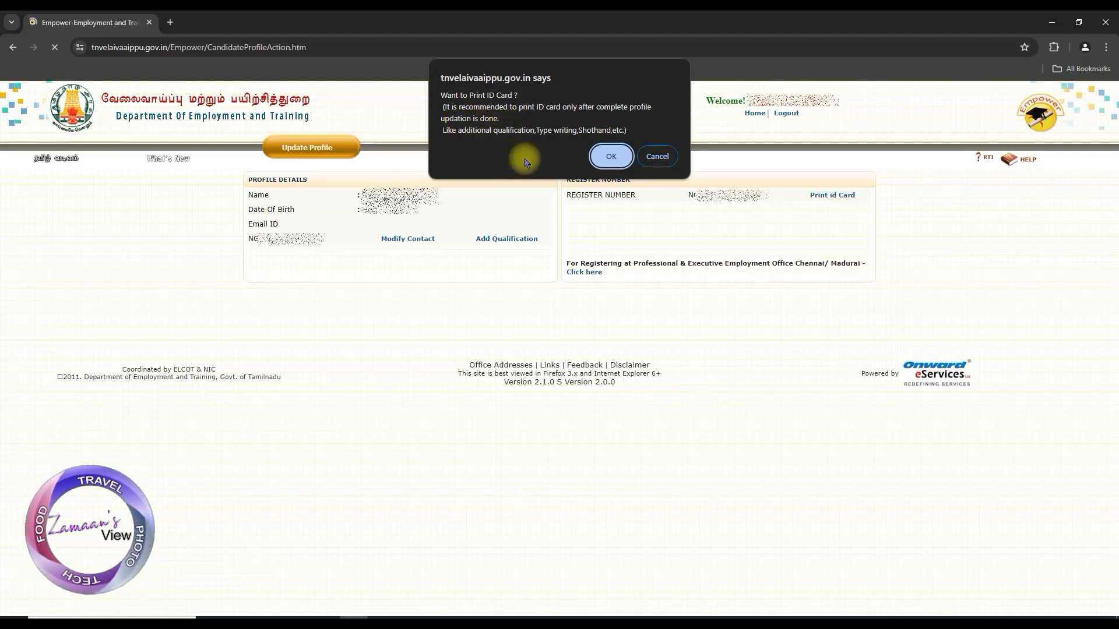
# Accept printing the ID card, save the X-10 Identity Card as a PDF, and log out of the portal
pyautogui.click(606, 157)
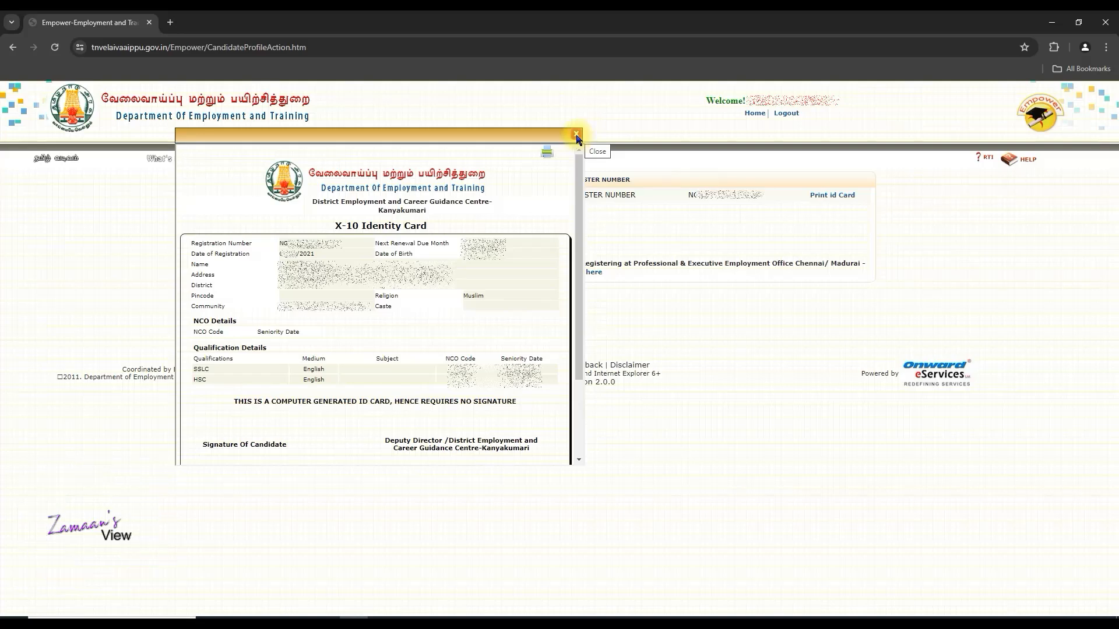
pyautogui.click(547, 155)
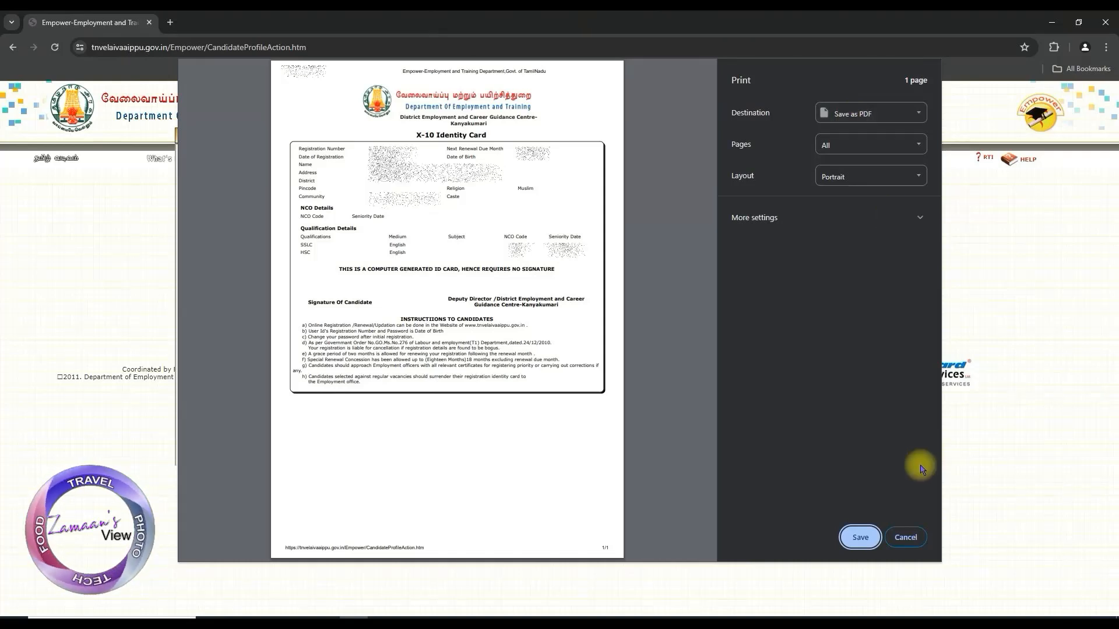
pyautogui.click(859, 537)
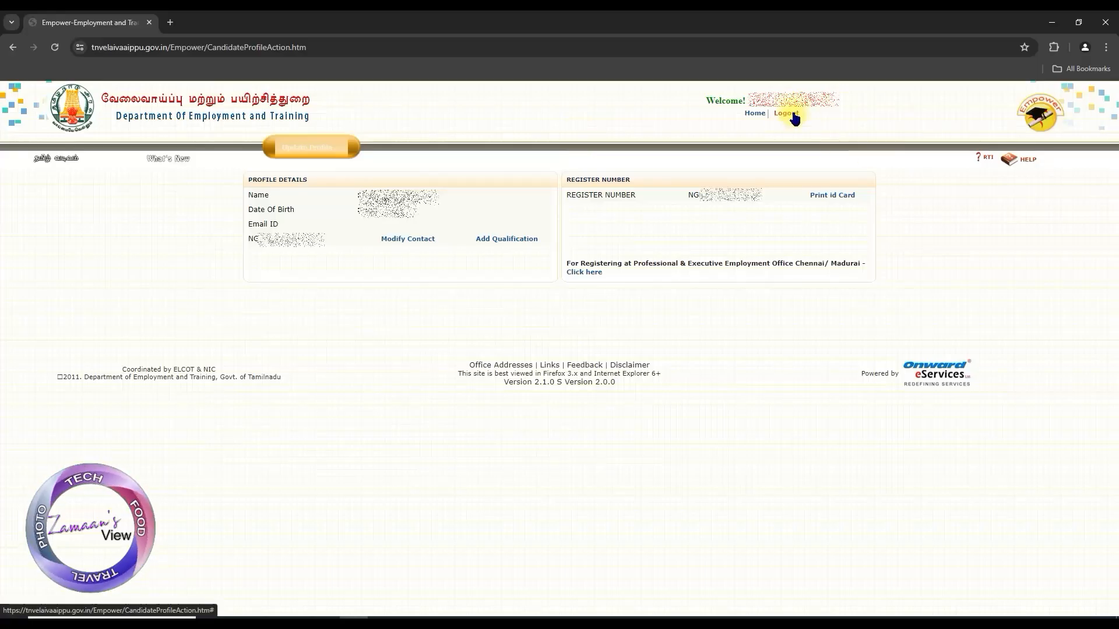
pyautogui.click(795, 119)
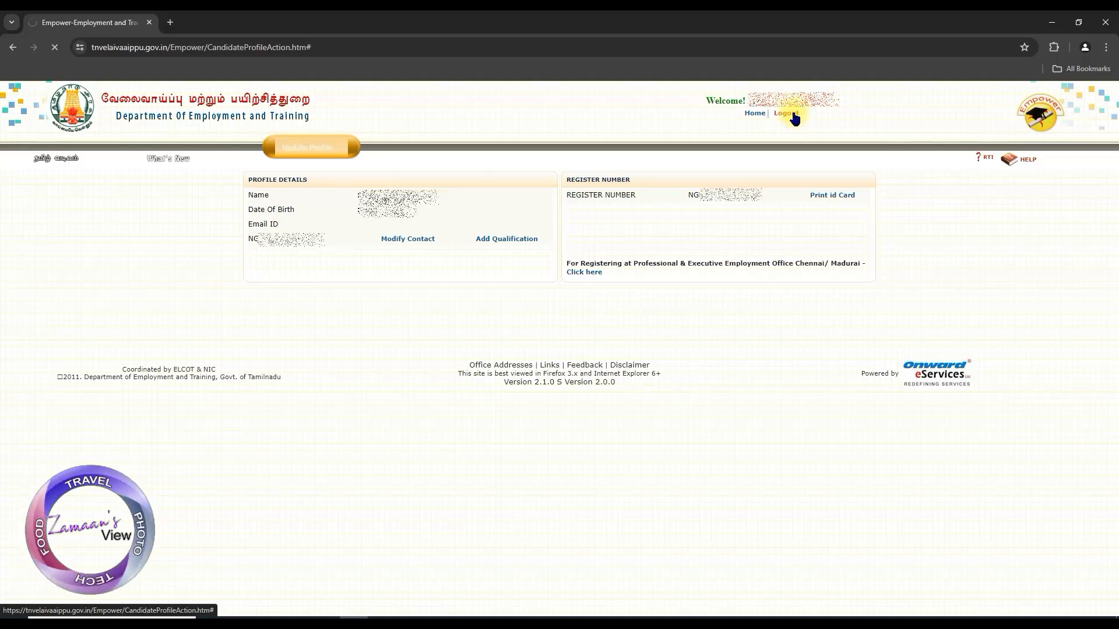